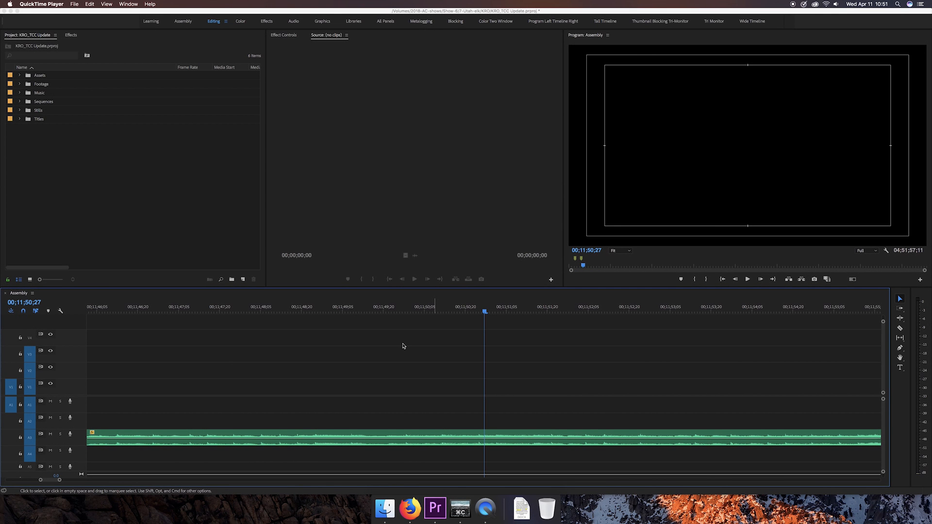
Show the About Adobe Premiere Pro CC panel to read the version, then dismiss it.
click(38, 7)
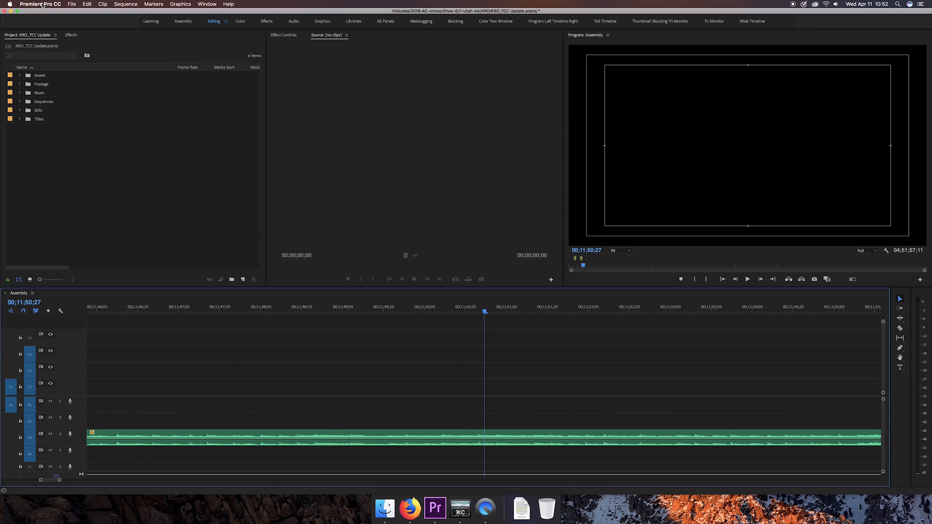
click(41, 4)
click(42, 14)
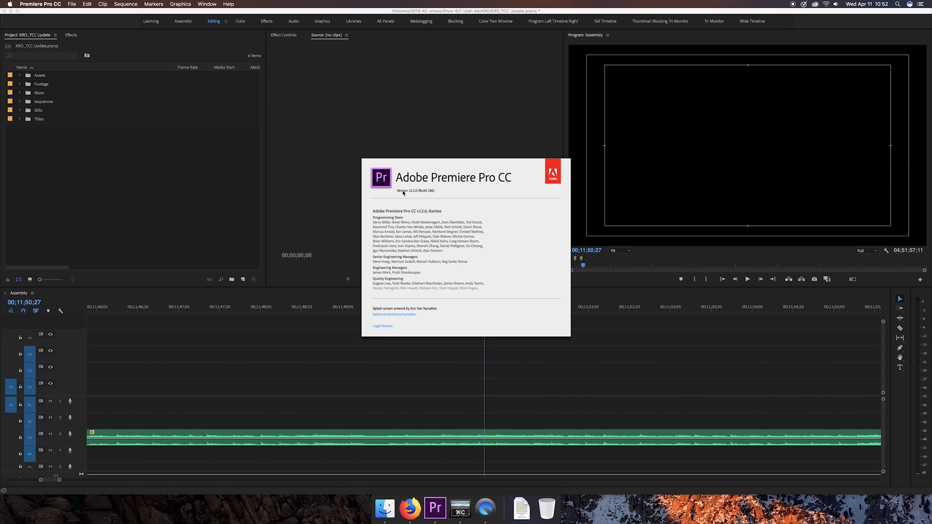
key(Escape)
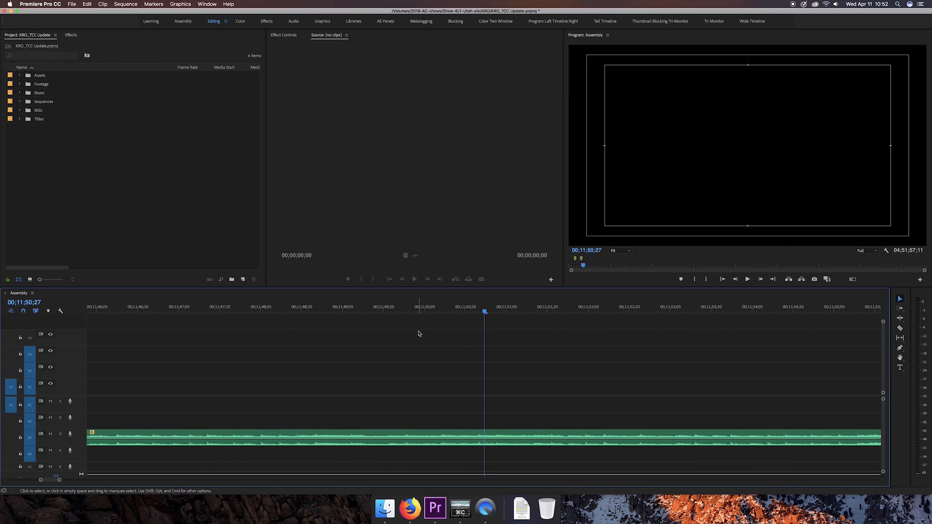
Play the Assembly timeline with the system volume raised, stopping at 00;12;05;27.
key(space)
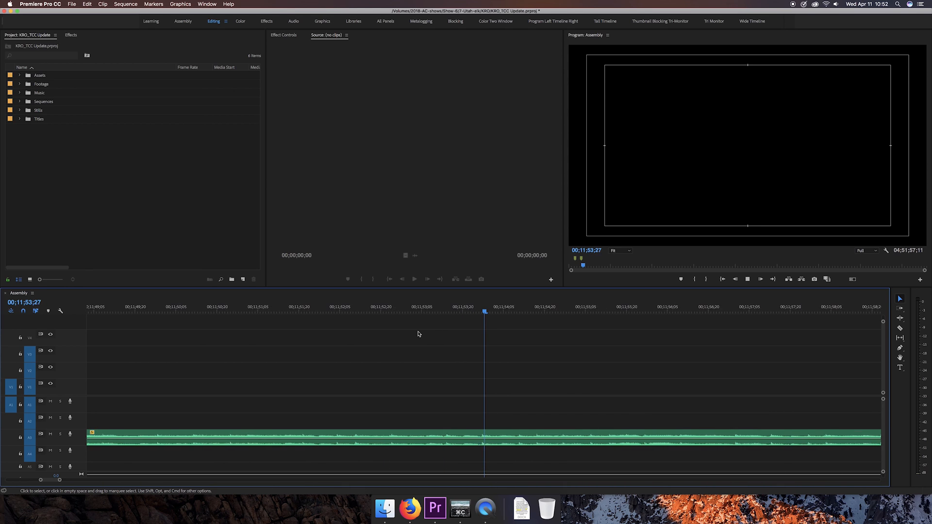
key(XF86AudioRaiseVolume)
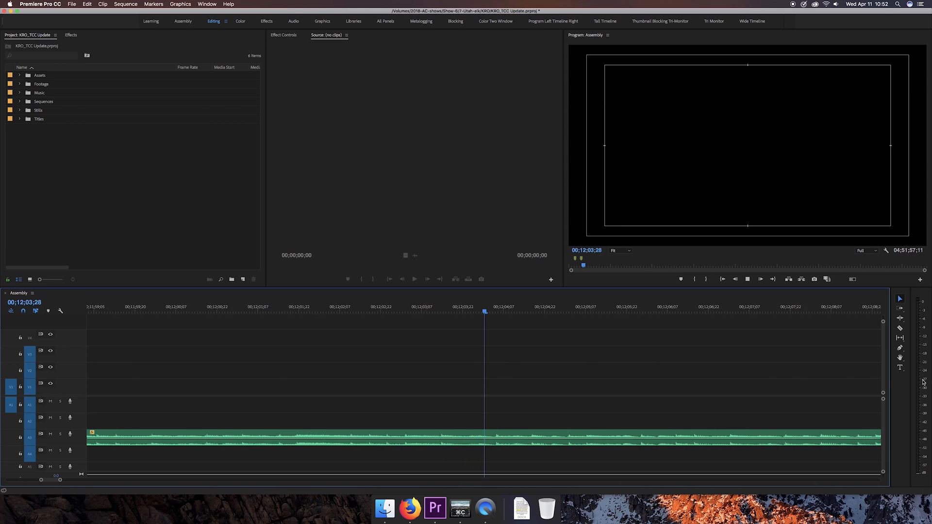
key(space)
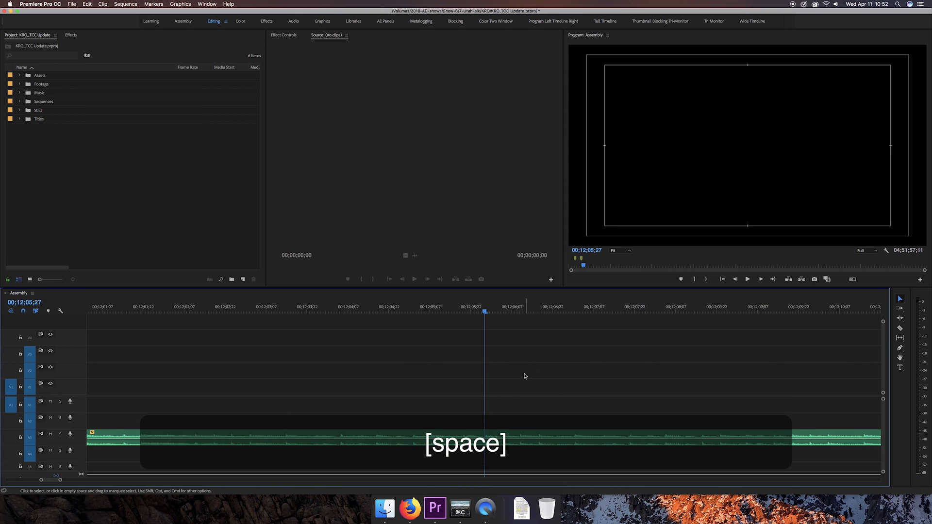
Play the Brown Dog clip briefly in the Source Monitor, then return focus to the timeline.
double_click(545, 437)
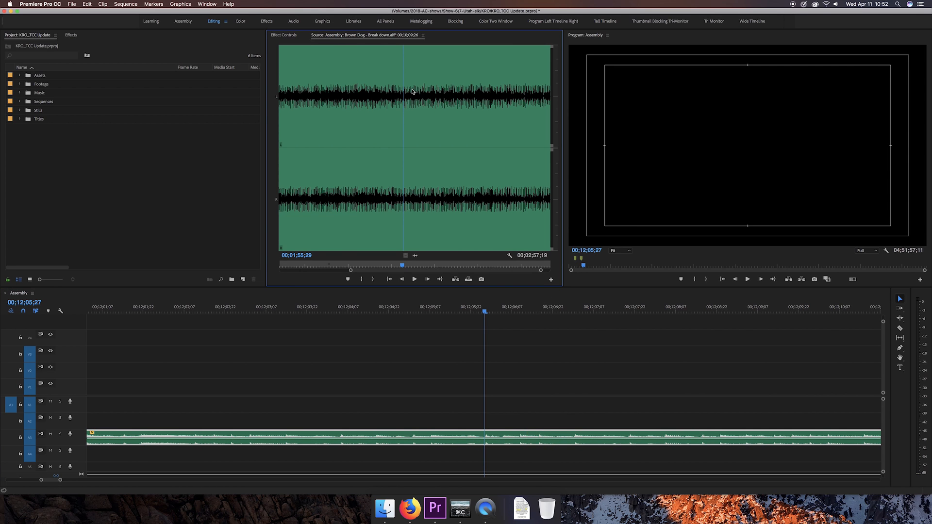
key(space)
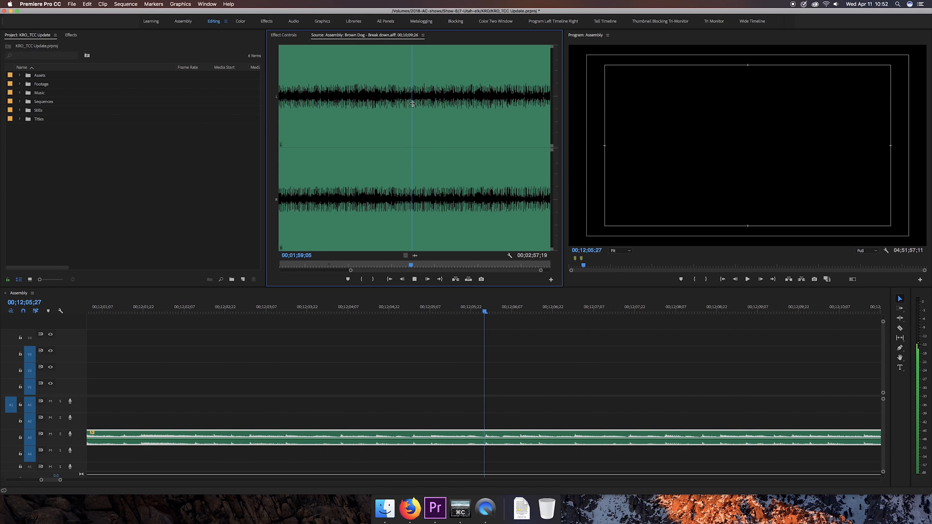
key(space)
click(473, 356)
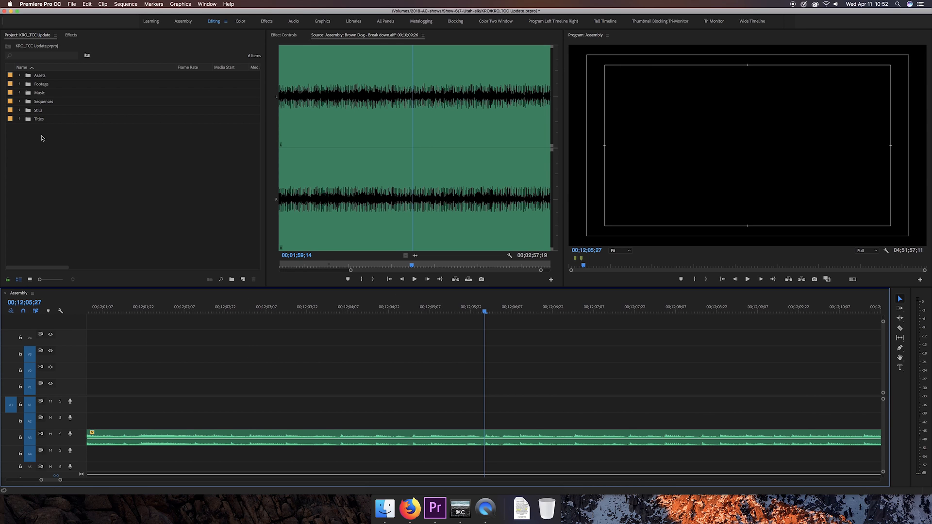
Reveal the current Assembly sequence in the Project panel and select it.
click(20, 102)
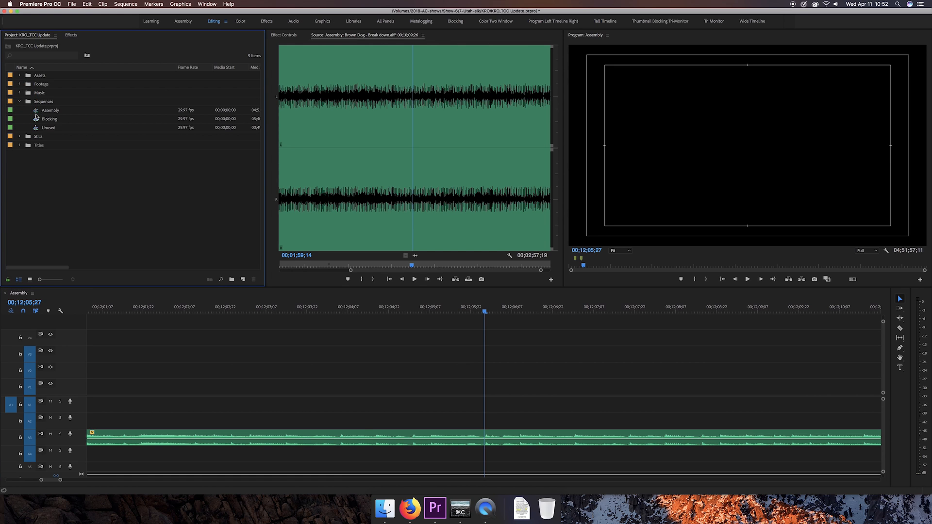
click(20, 101)
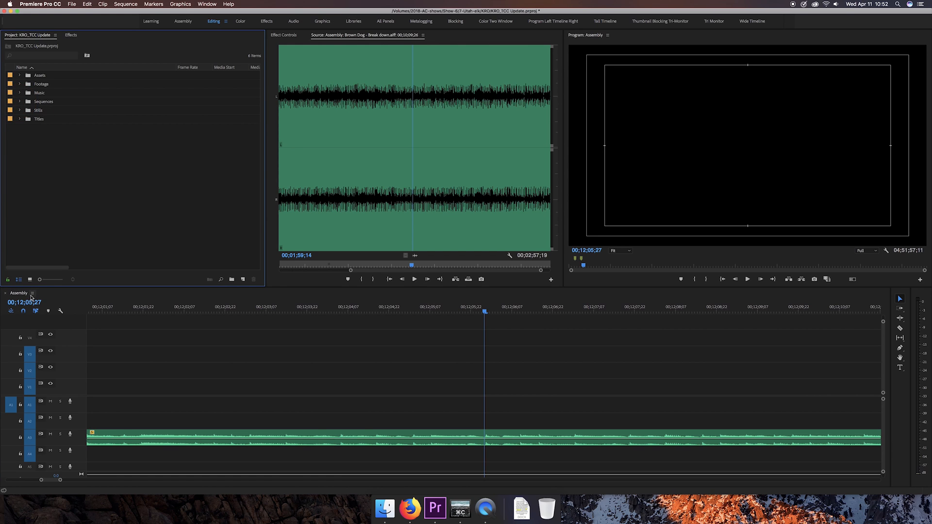
click(33, 293)
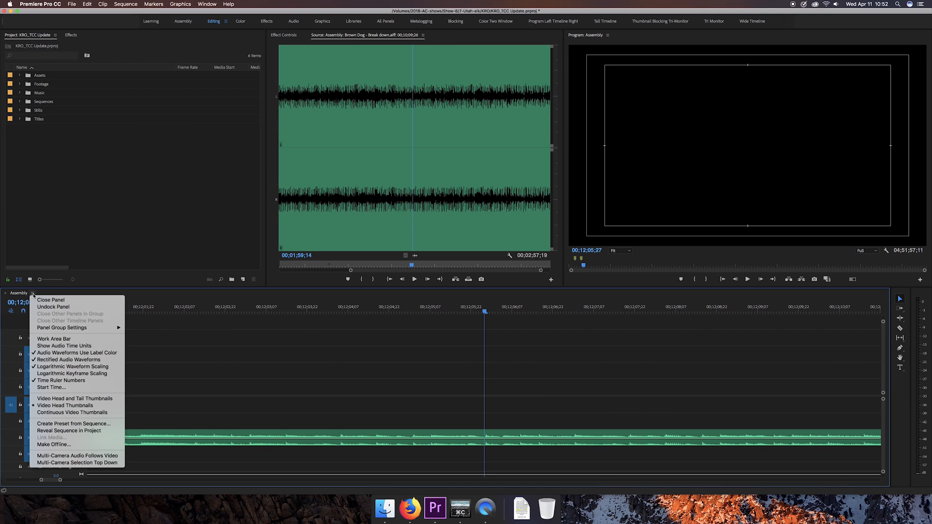
click(56, 433)
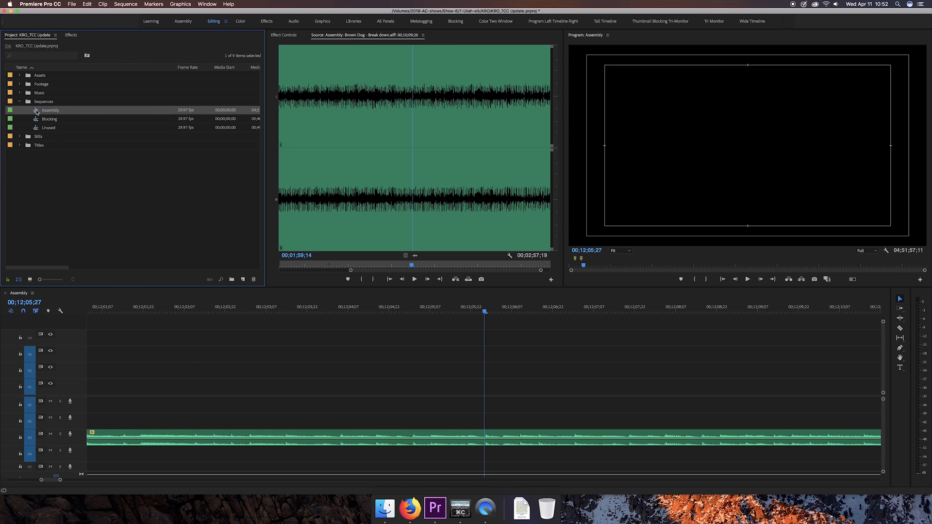
click(37, 111)
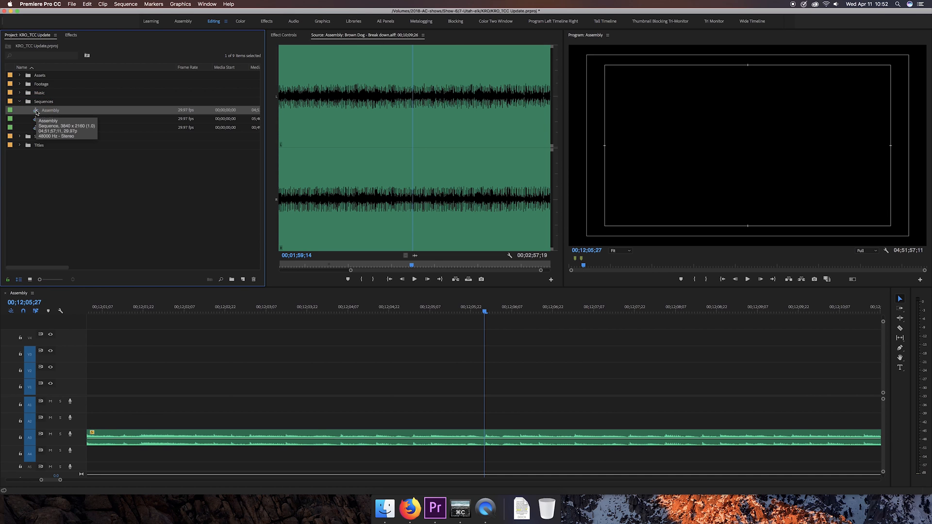
Copy and paste the Assembly sequence, renaming the duplicate Assembly2.
key(super+c)
key(super+v)
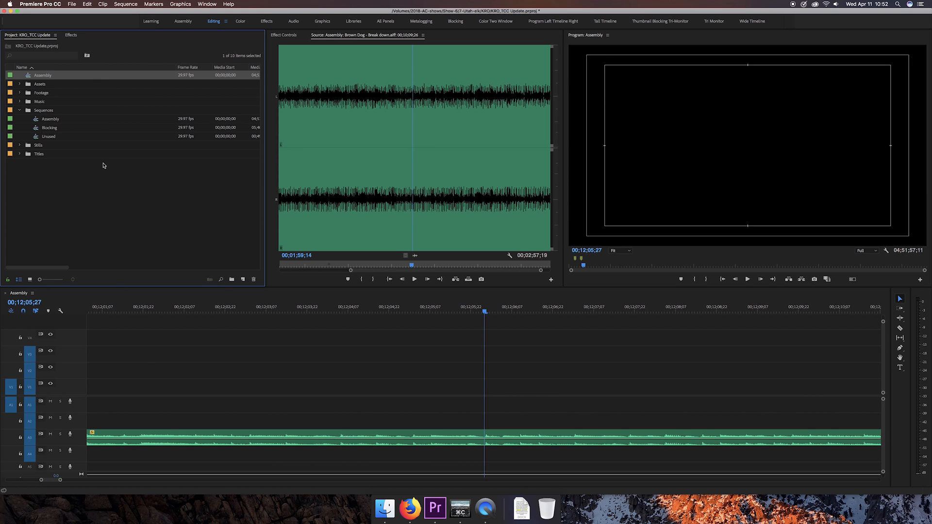
click(28, 76)
click(45, 76)
text(2)
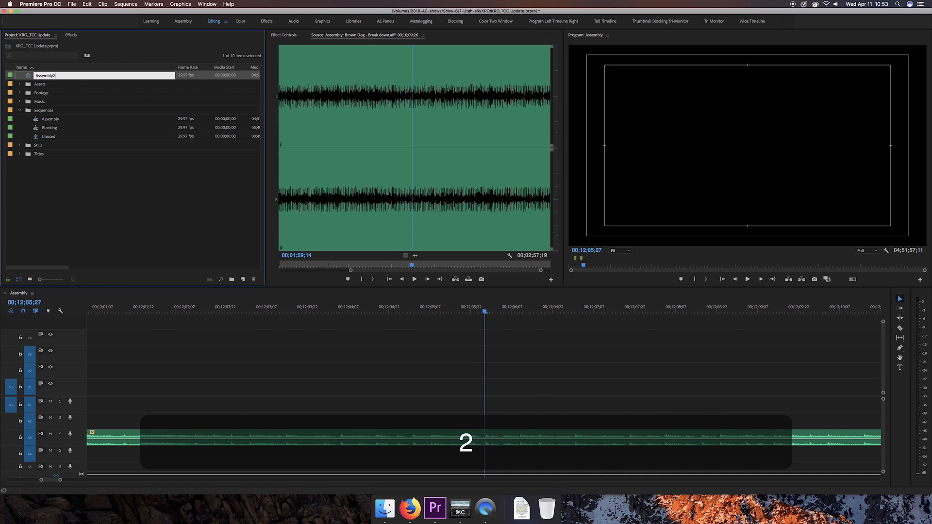
key(Return)
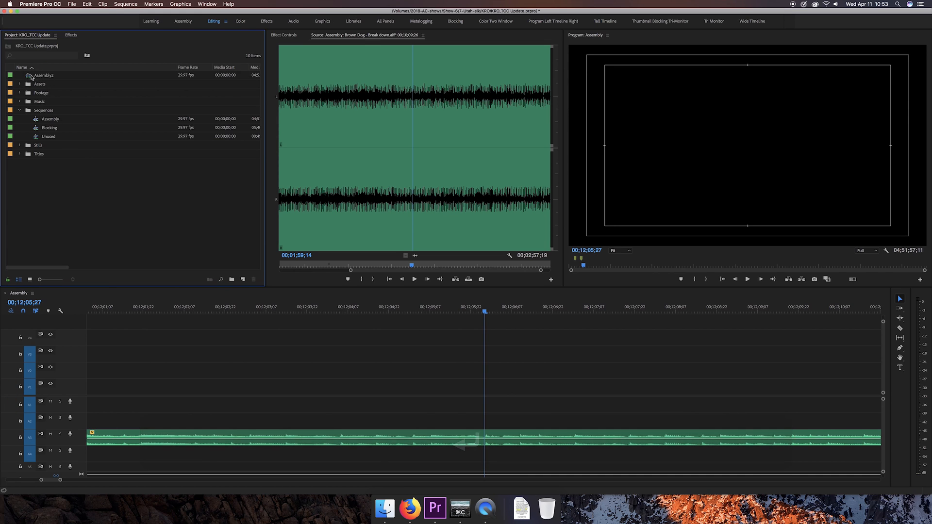
Play Assembly2 in the timeline to 00;12;09;20, then zoom to view the whole sequence.
click(28, 75)
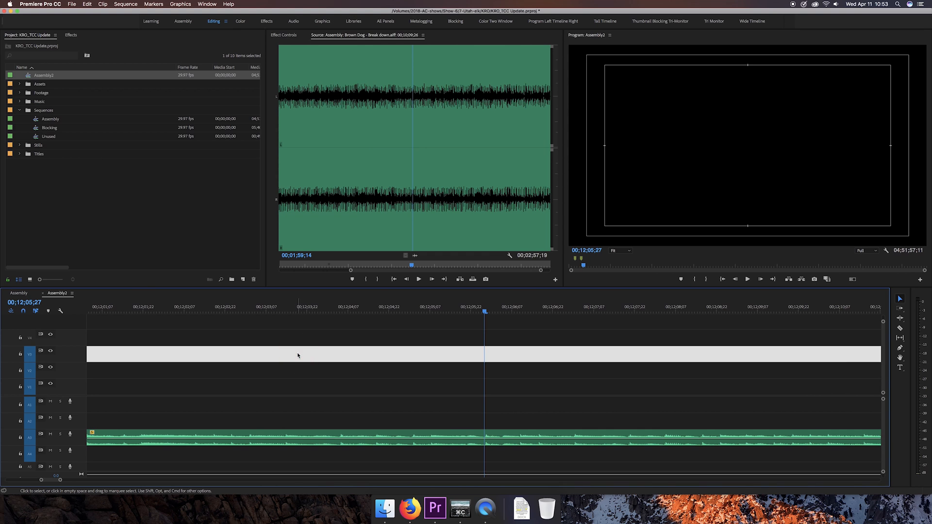
key(space)
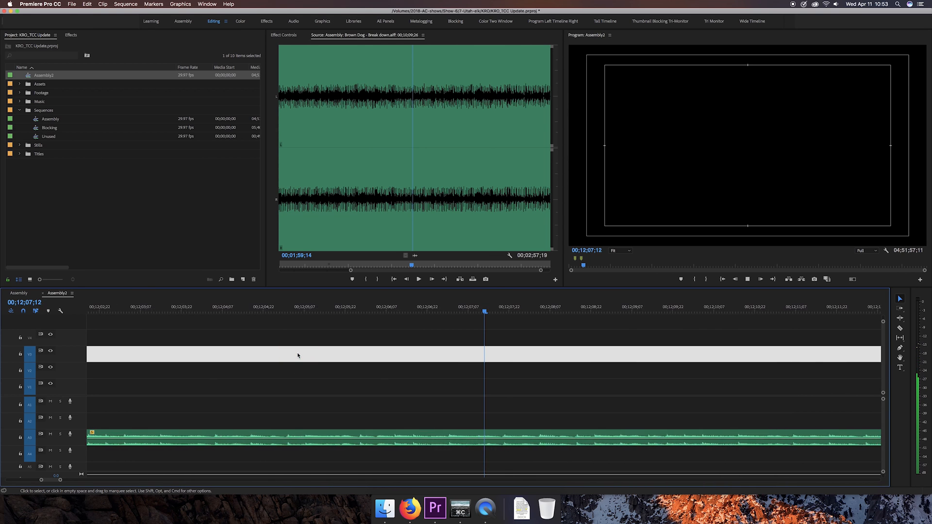
key(ctrl+z)
key(ctrl+z)
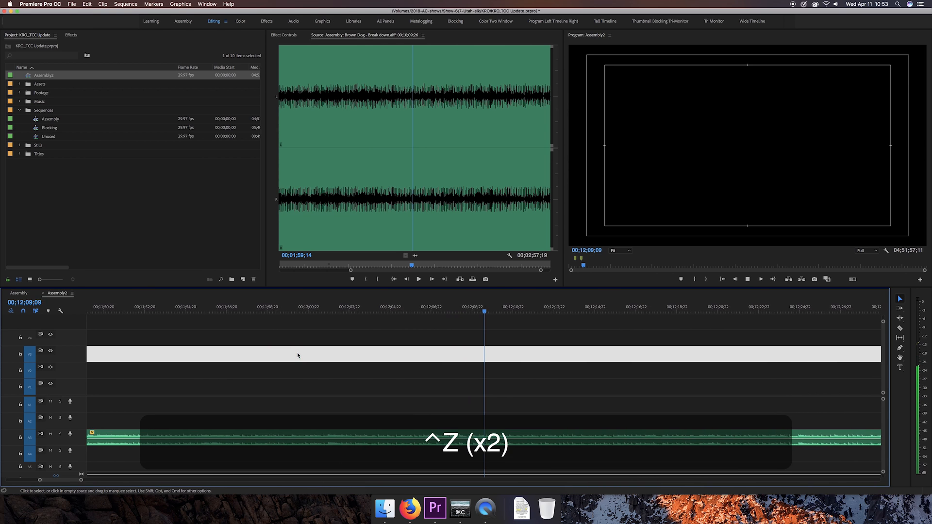
key(space)
key(z)
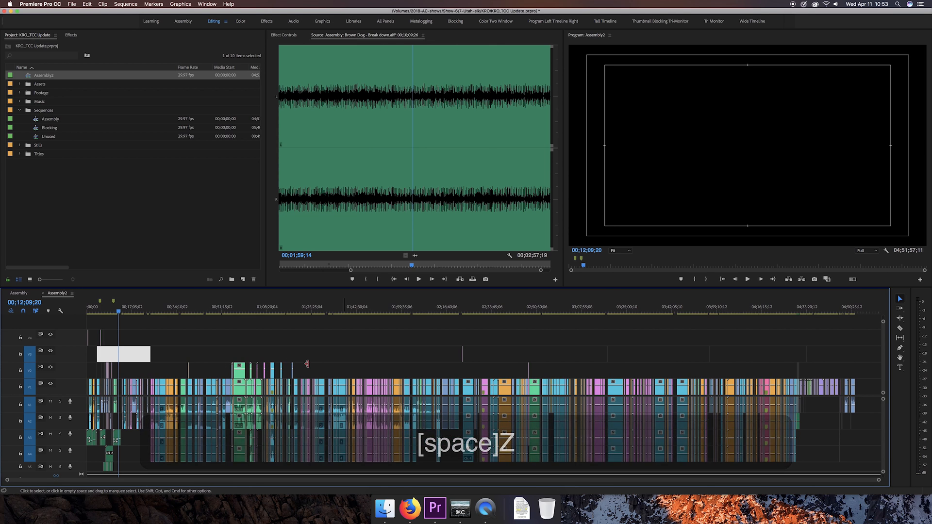
key(z)
key(z)
key(z)
key(z)
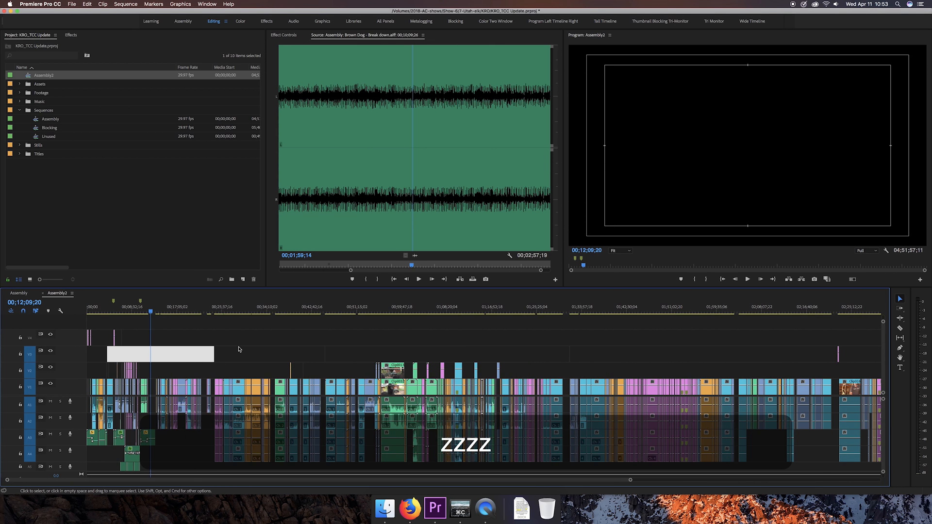
key(z)
key(z)
key(z)
key(z)
key(z)
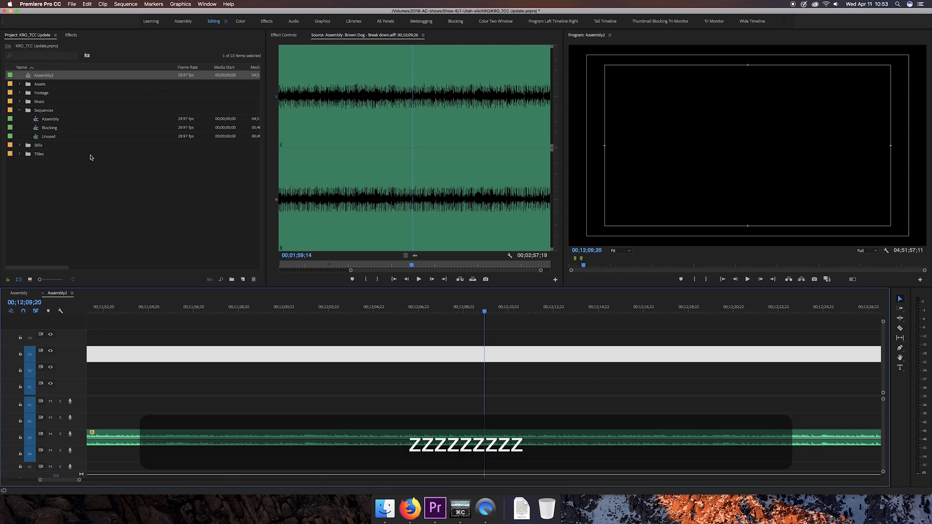
Delete the original Assembly sequence and rename Assembly2 to Assembly.
click(50, 120)
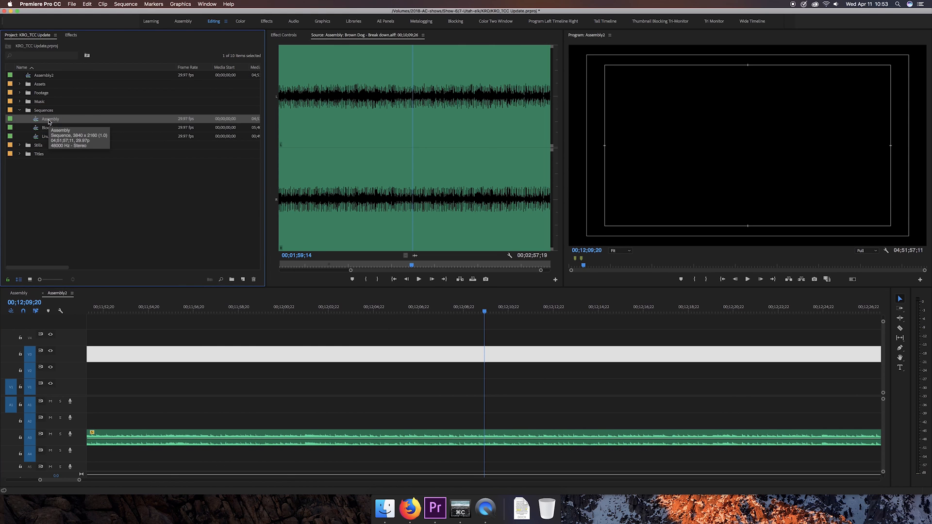
key(BackSpace)
click(50, 75)
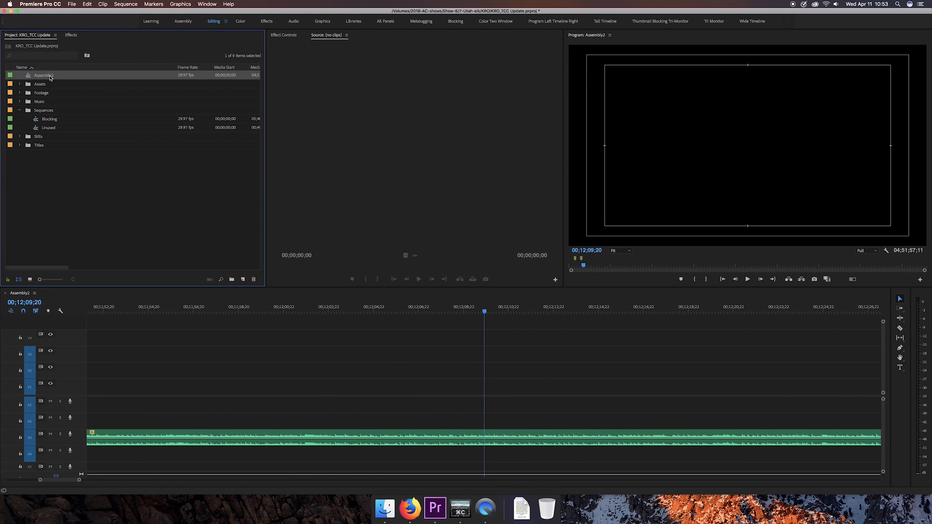
key(BackSpace)
key(Return)
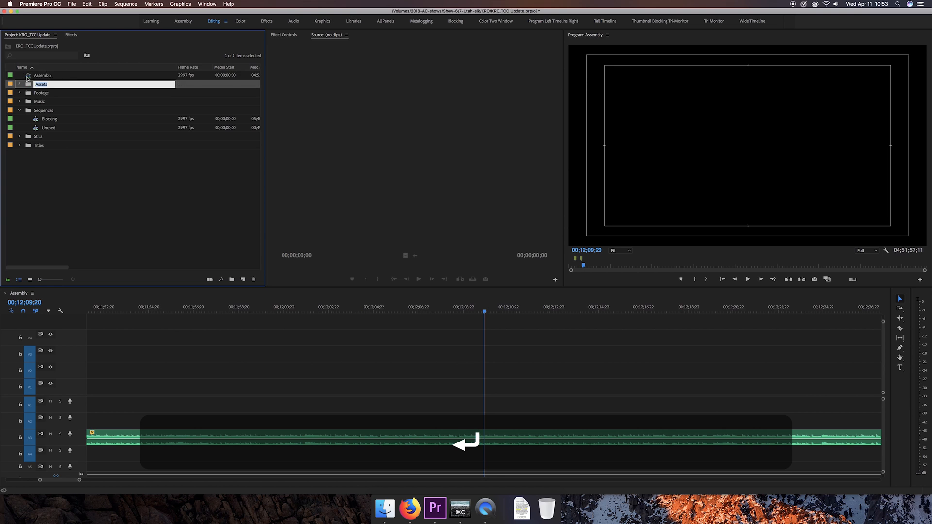
Move the renamed Assembly into the Sequences folder and collapse the folder.
drag(27, 76, 44, 111)
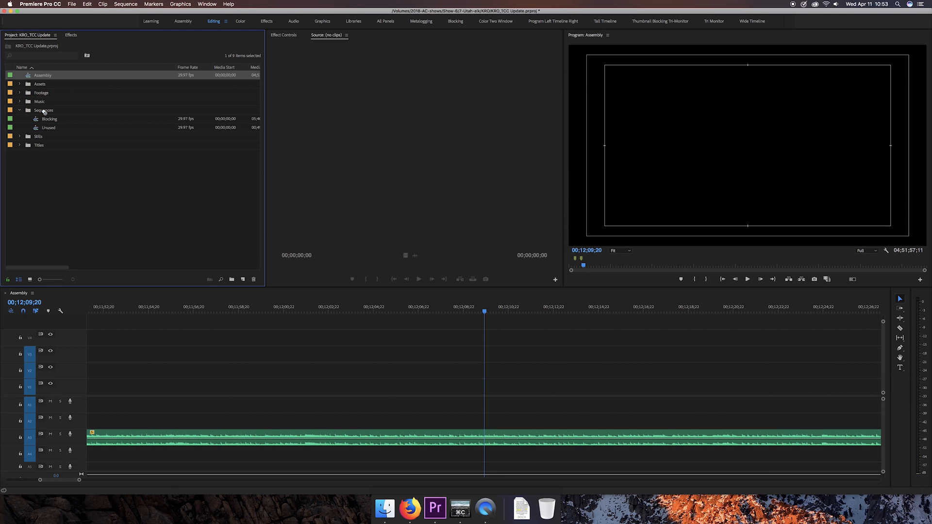
drag(32, 112, 33, 114)
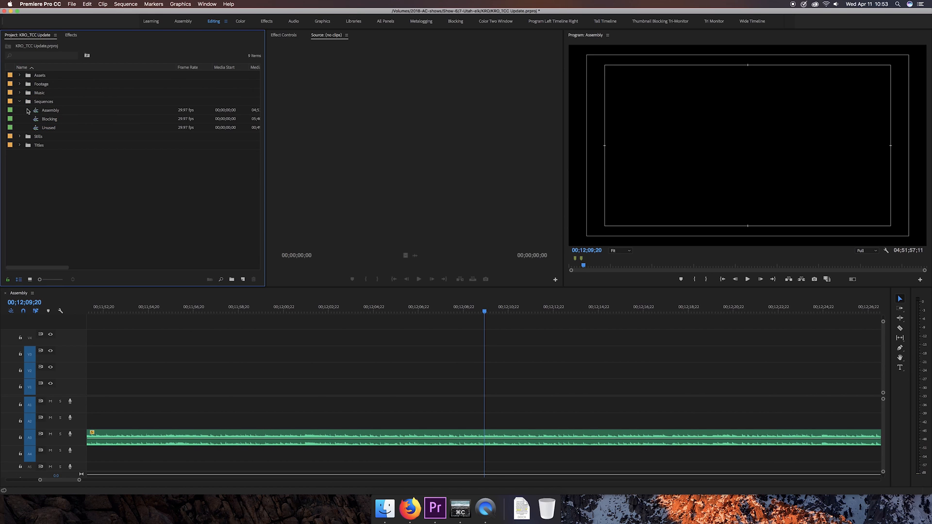
click(21, 101)
click(334, 377)
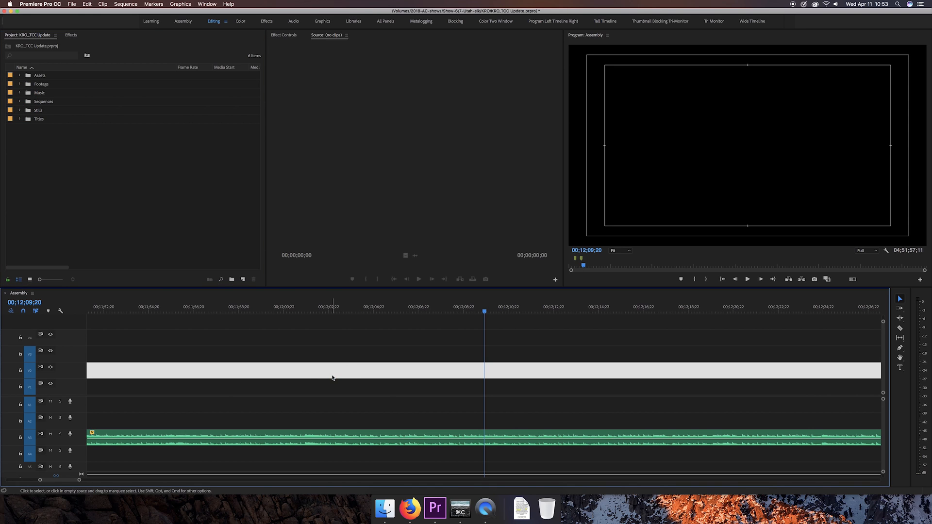